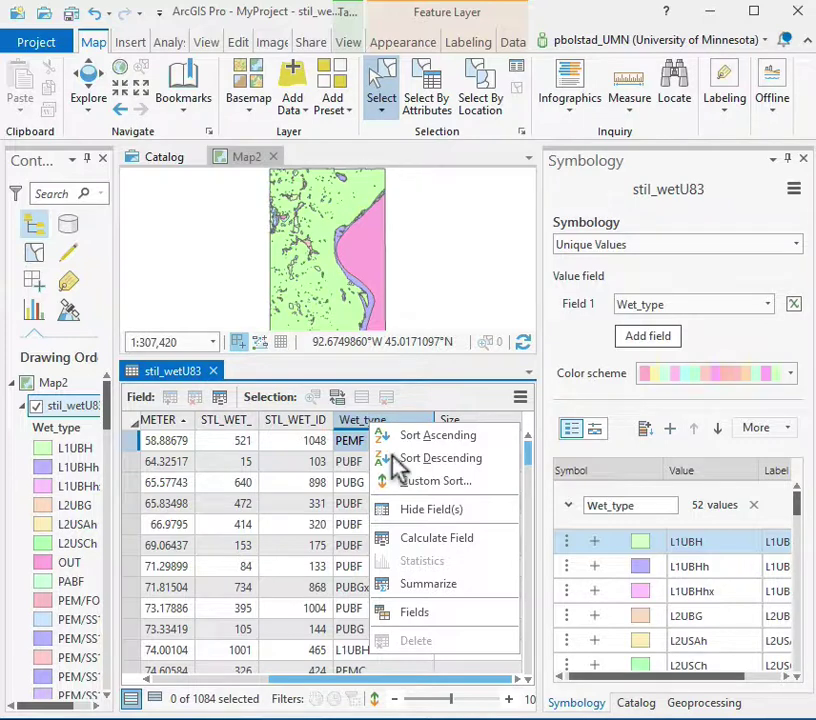
Step: Sort the stil_wetU83 attribute table by Wet_type in descending order and select all records whose Wet_type is U
left_click(418, 462)
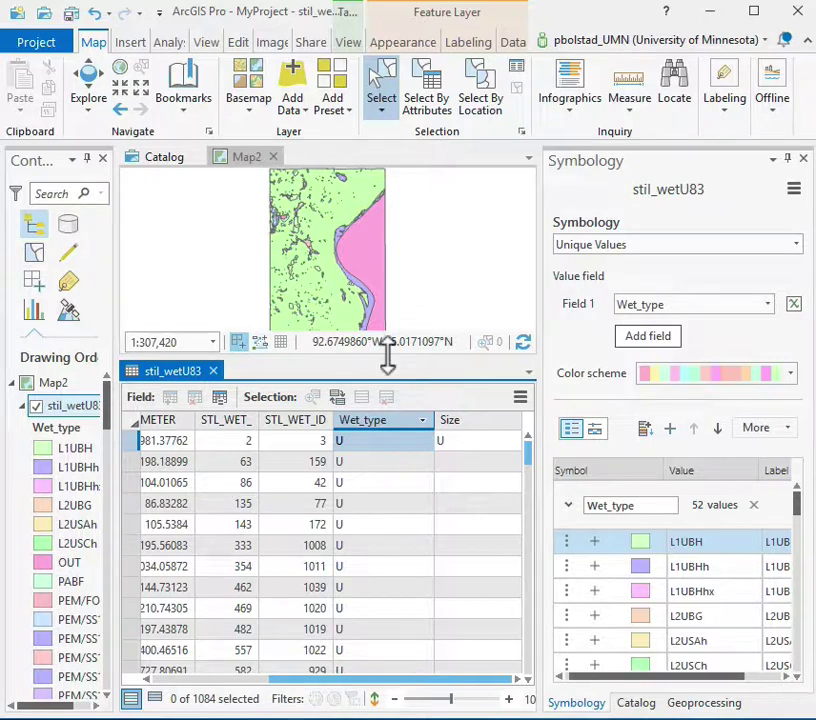
left_click_drag(384, 359, 378, 258)
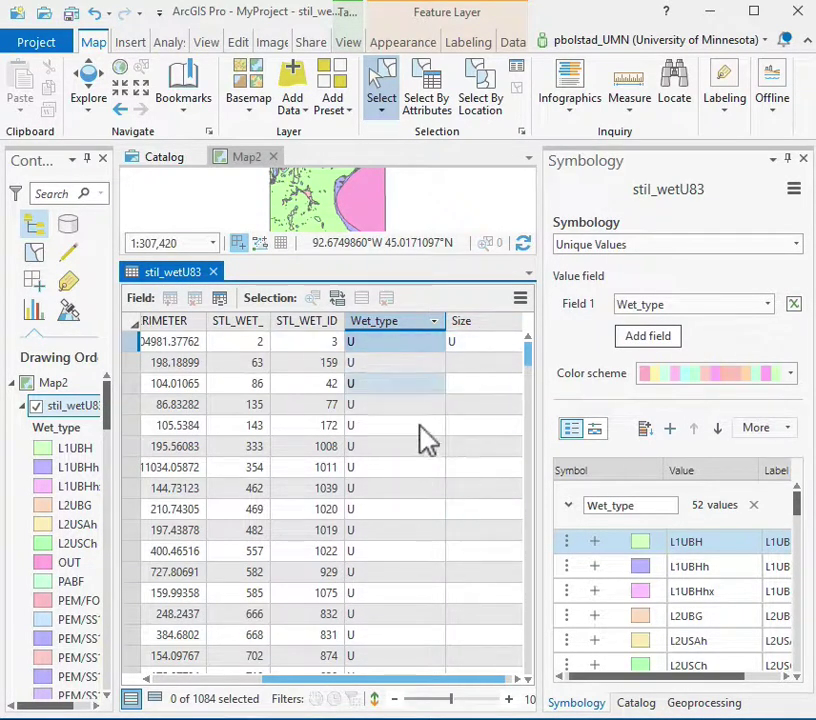
left_click(134, 344)
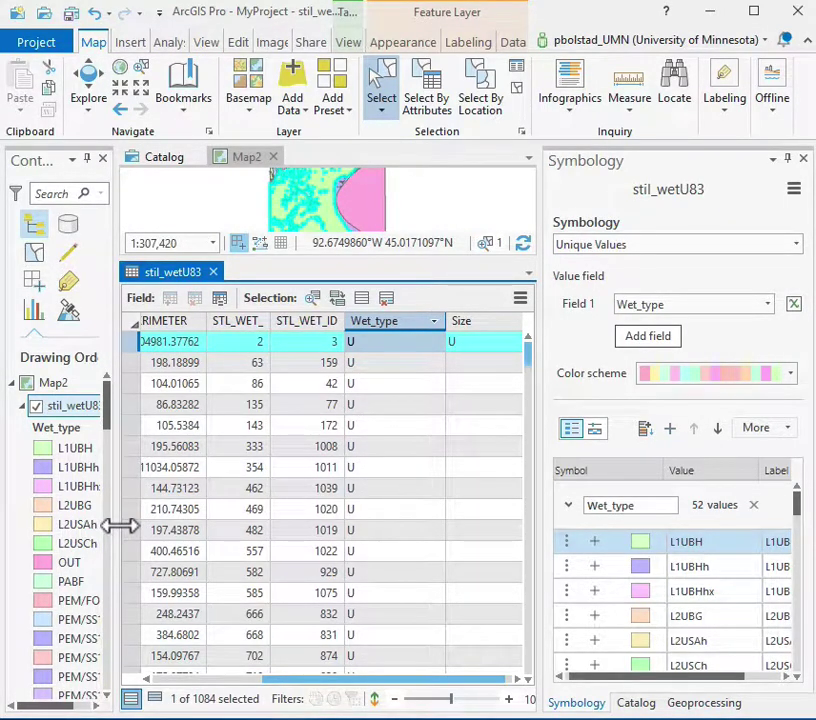
scroll(173, 543, "down", 4)
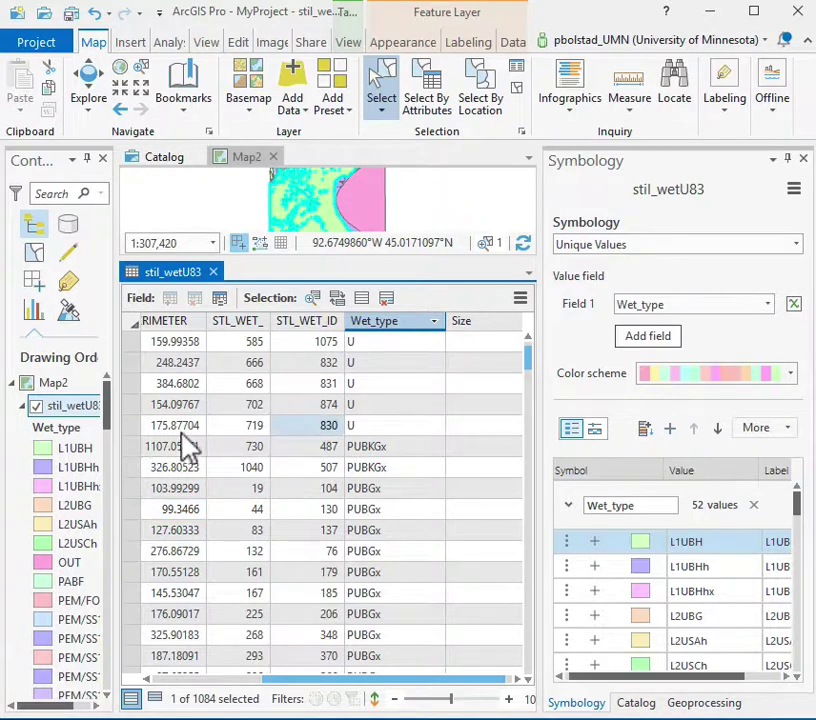
left_click(134, 430, "shift")
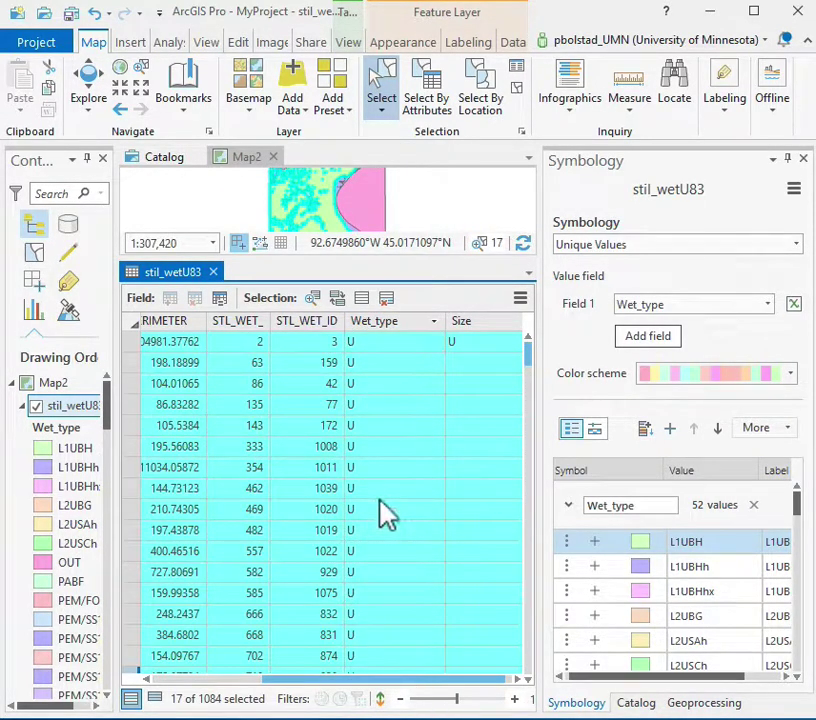
scroll(386, 386, "down", 3)
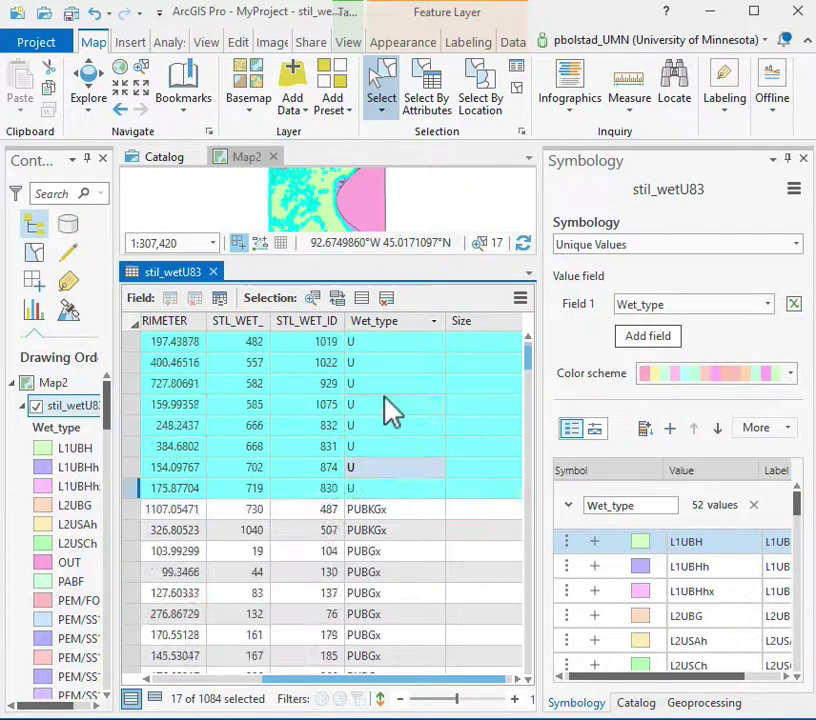
scroll(384, 398, "up", 3)
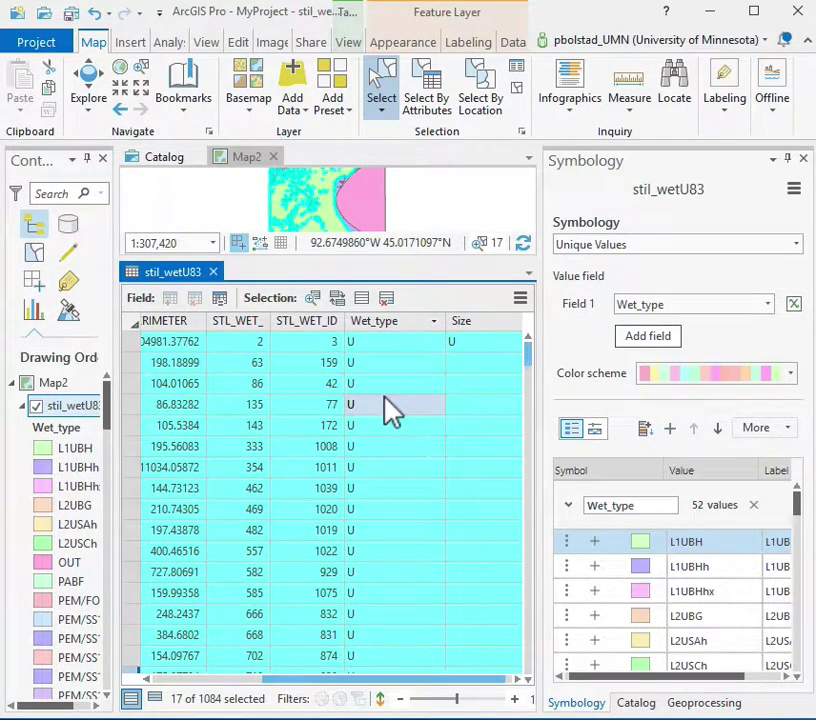
Step: Calculate the Size field as "Upland" for the selected U records using a Python 3 expression
right_click(478, 335)
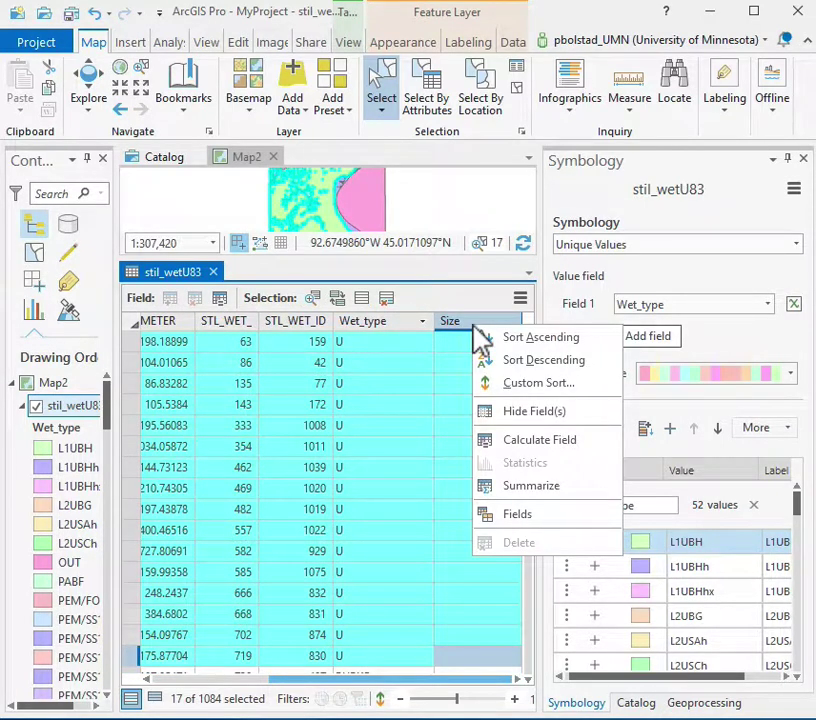
left_click(508, 443)
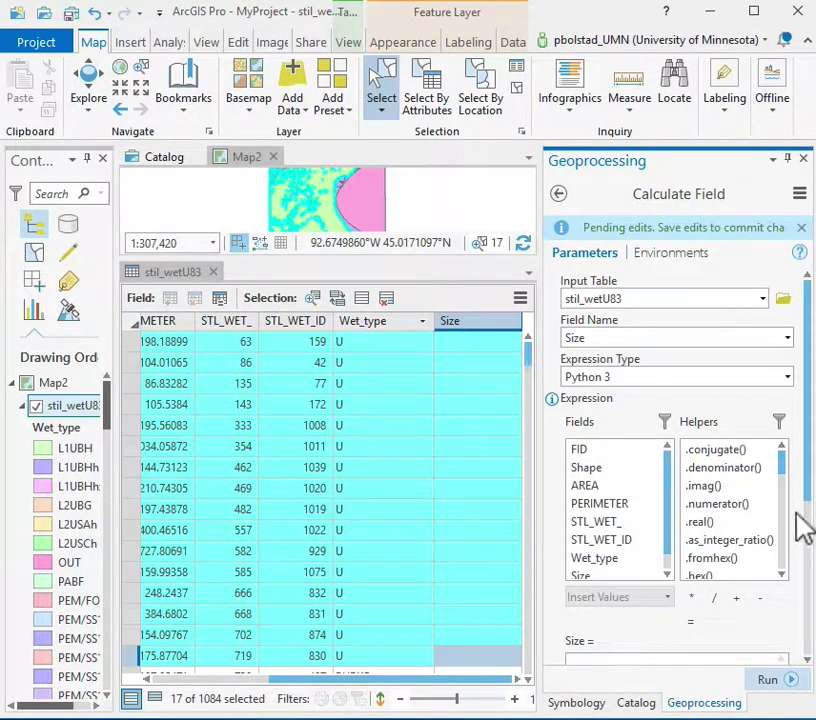
scroll(680, 545, "down", 3)
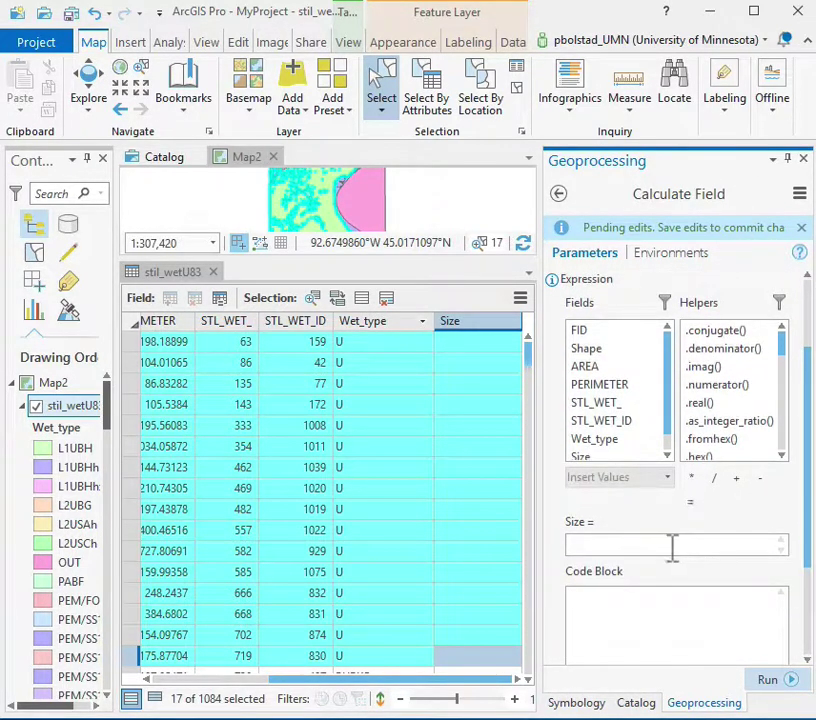
left_click(673, 545)
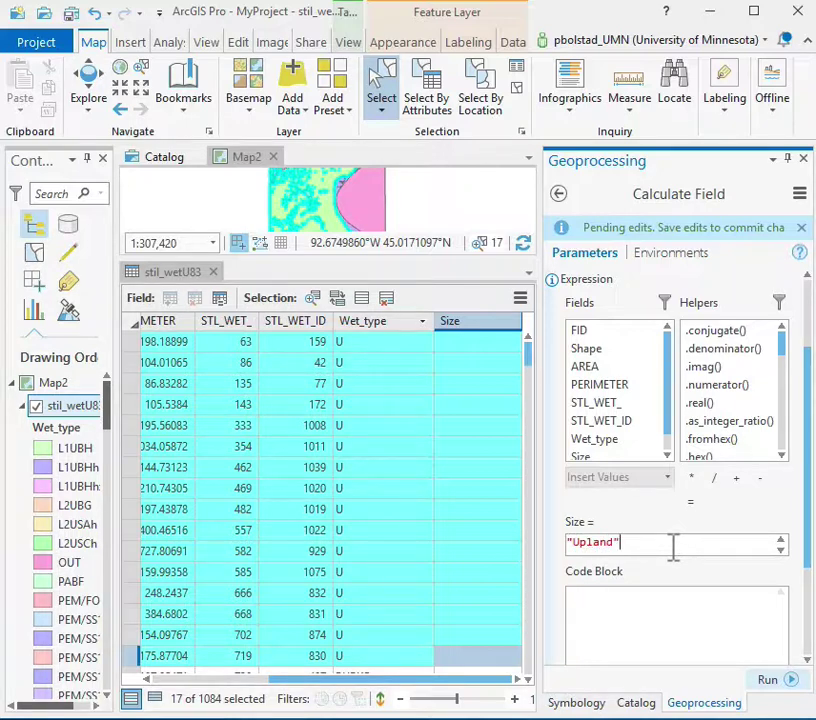
left_click(764, 681)
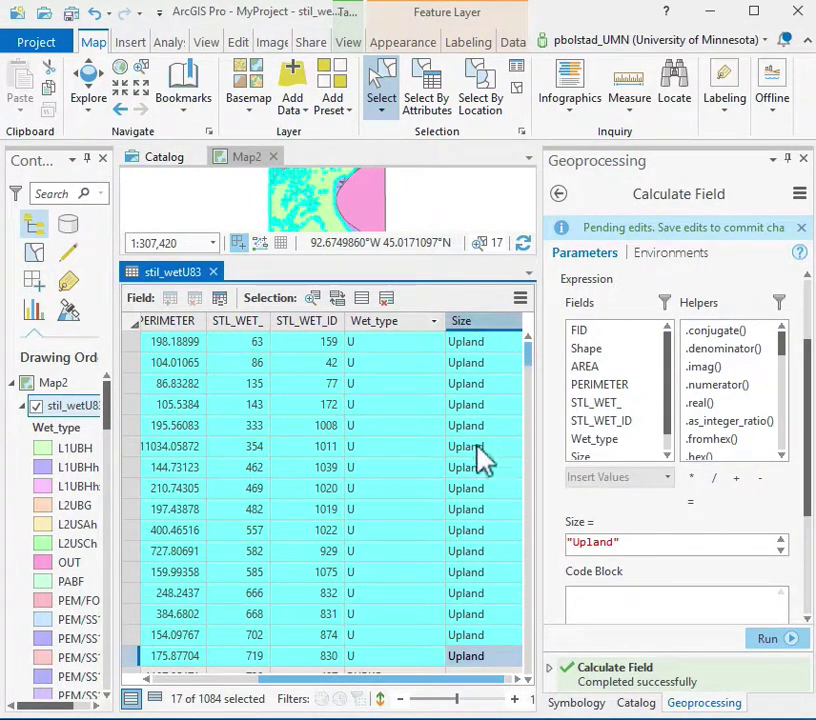
scroll(468, 535, "down", 4)
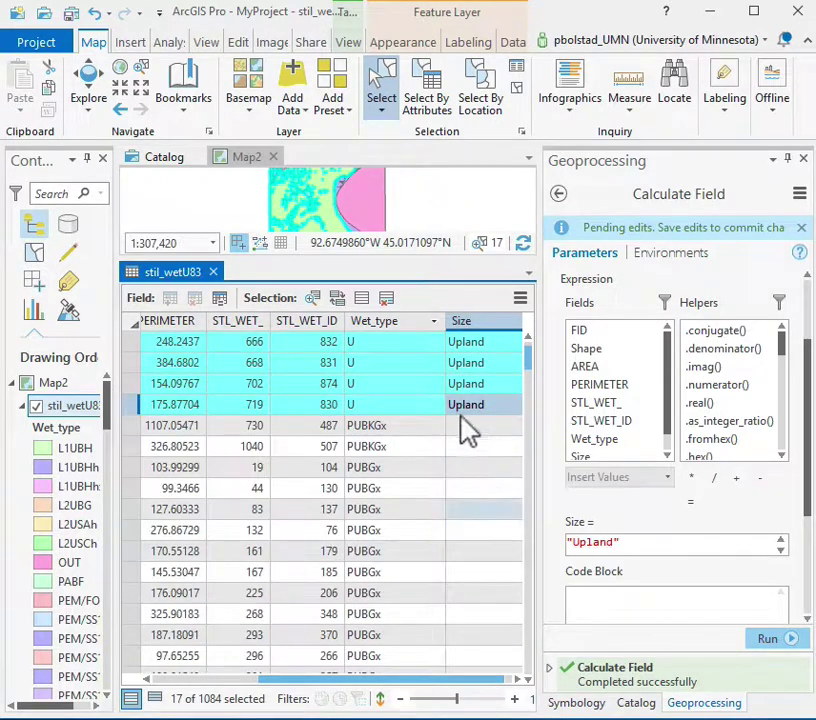
scroll(480, 472, "up", 4)
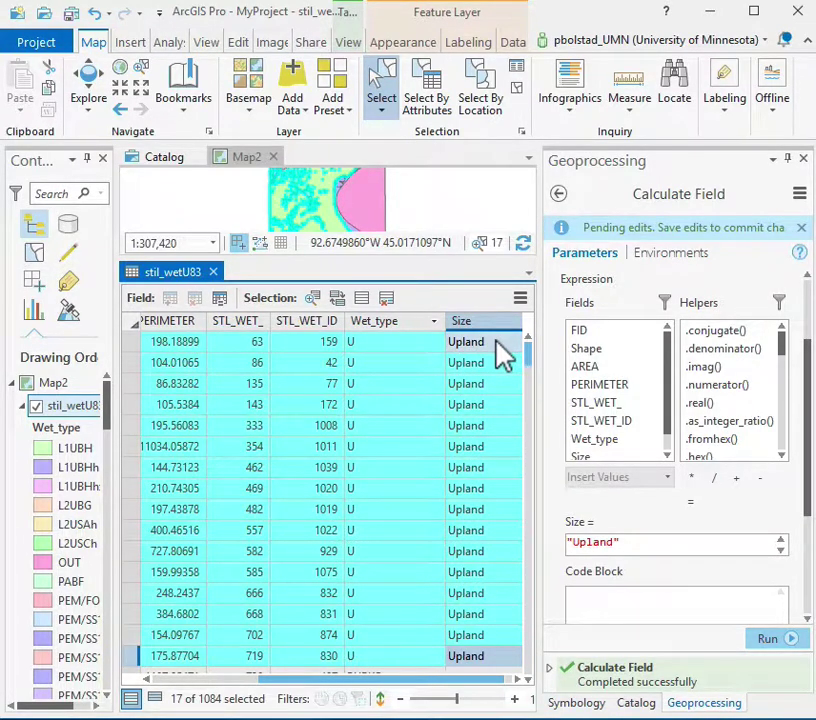
Step: Clear the selection and calculate the Size field as a blank string (" ") for all records
left_click(516, 88)
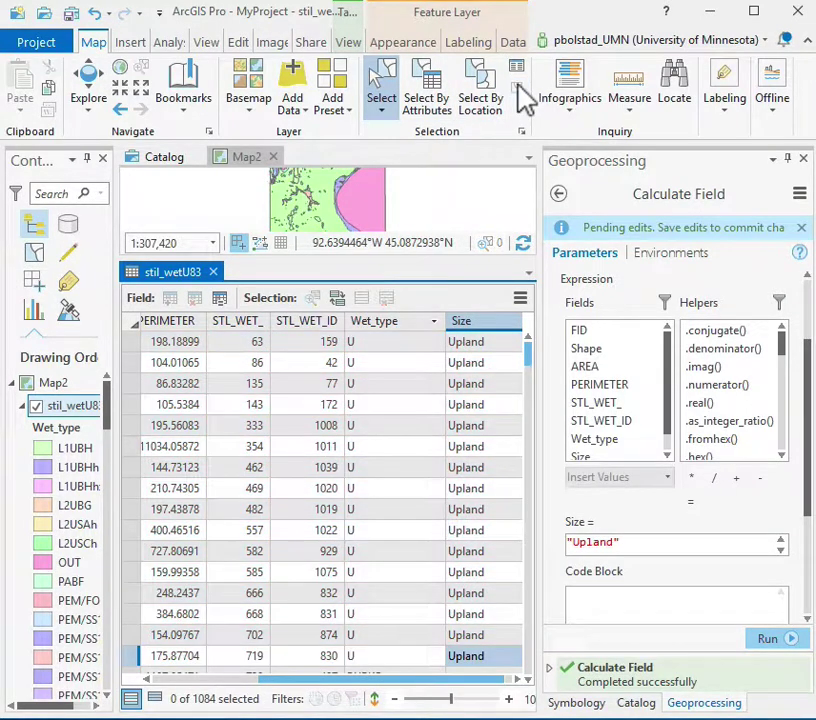
left_click_drag(643, 545, 547, 547)
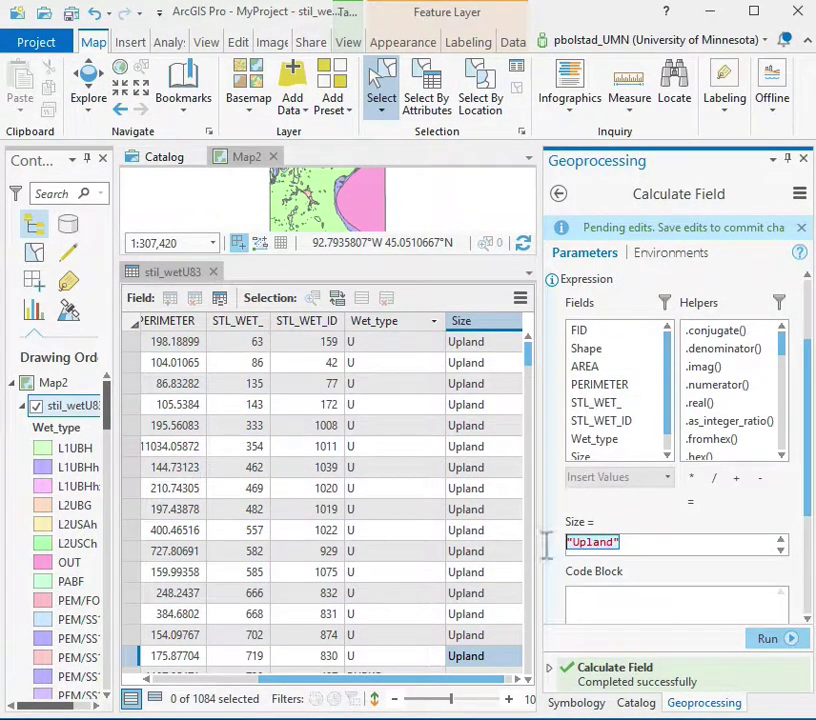
type("\"")
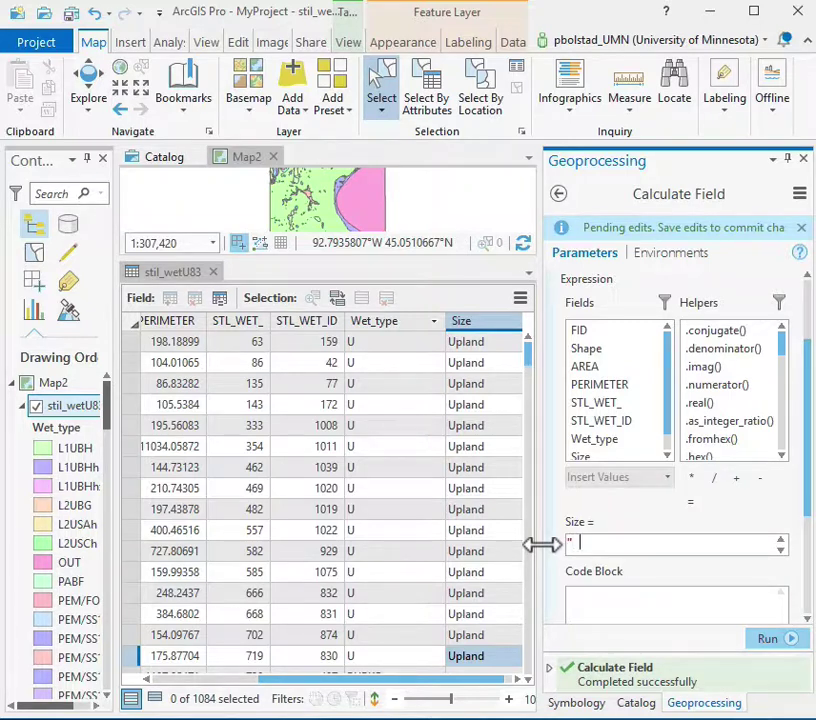
left_click(776, 643)
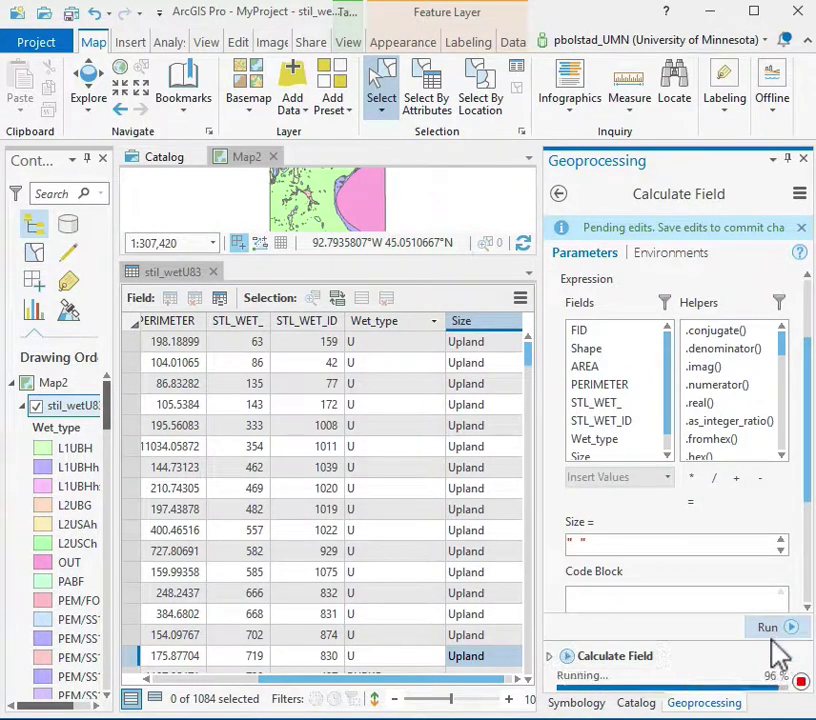
left_click(501, 677)
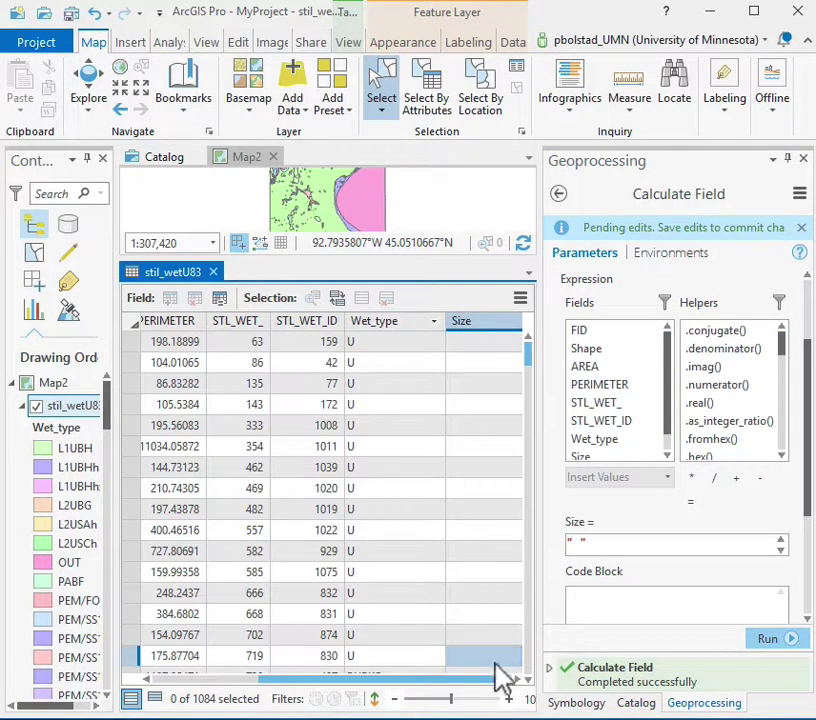
left_click_drag(494, 682, 517, 678)
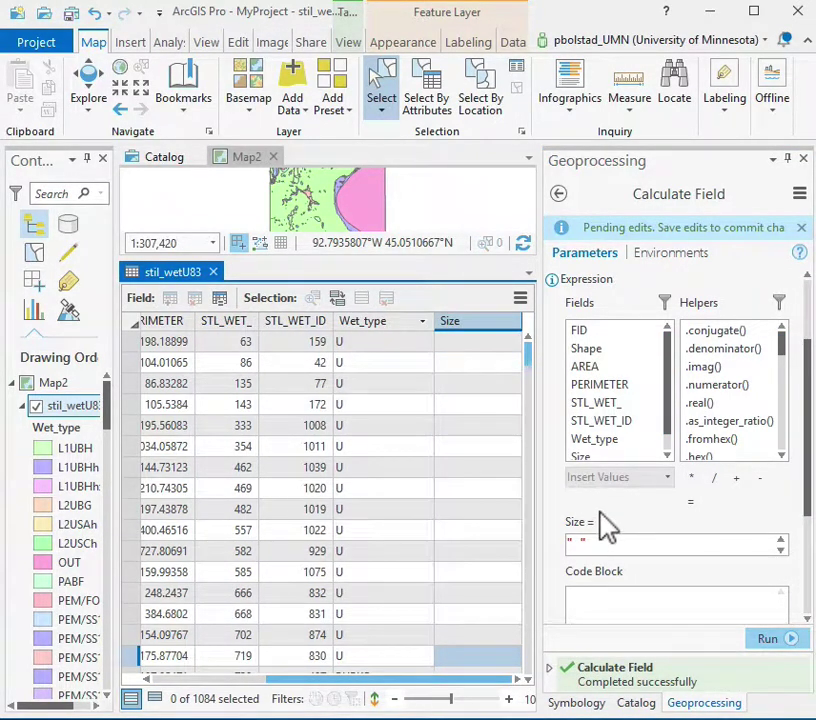
Step: Reselect all records with Wet_type U, from STL_WET_ 719 up to the table's first row
left_click(130, 657)
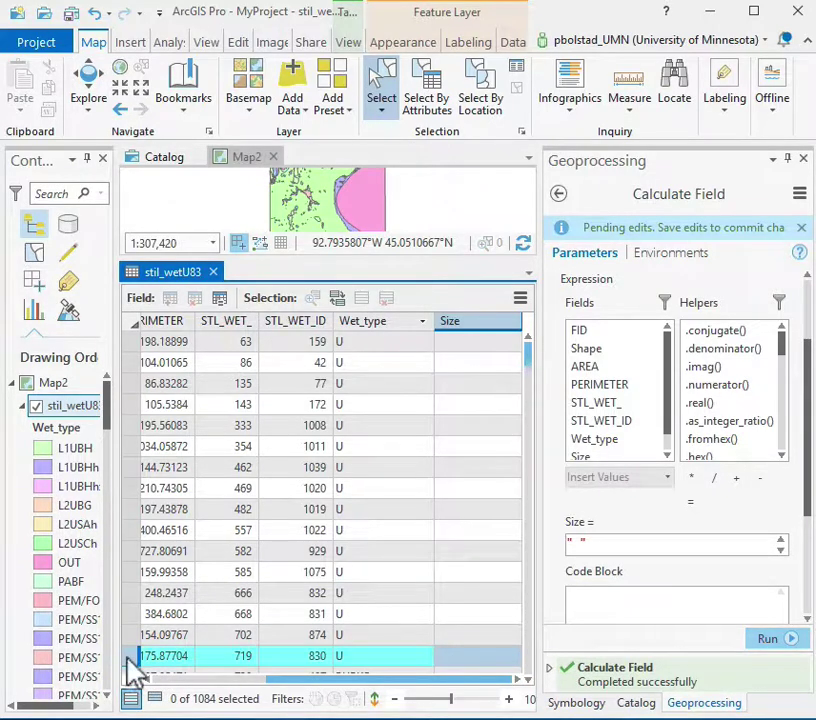
scroll(150, 630, "up", 1)
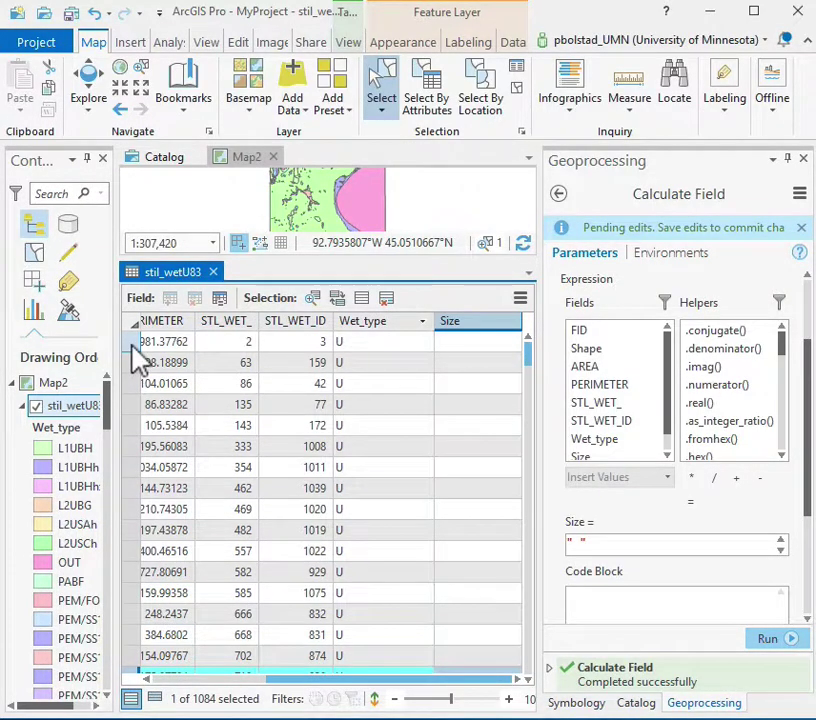
left_click(132, 342, "shift")
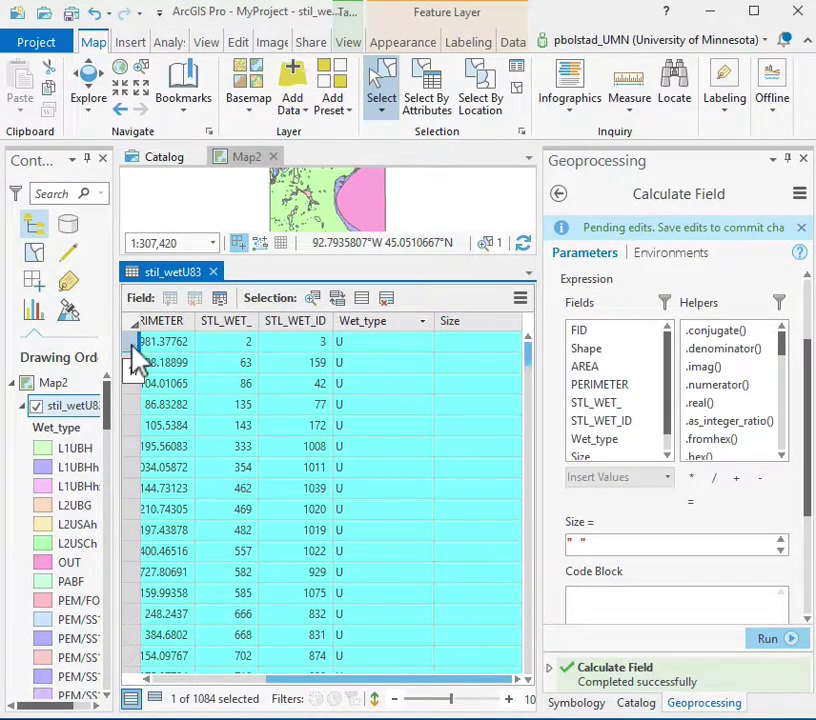
Step: Run Calculate Field again on Size for the reselected records with the expression "Upland", and check the rows in the table
right_click(474, 322)
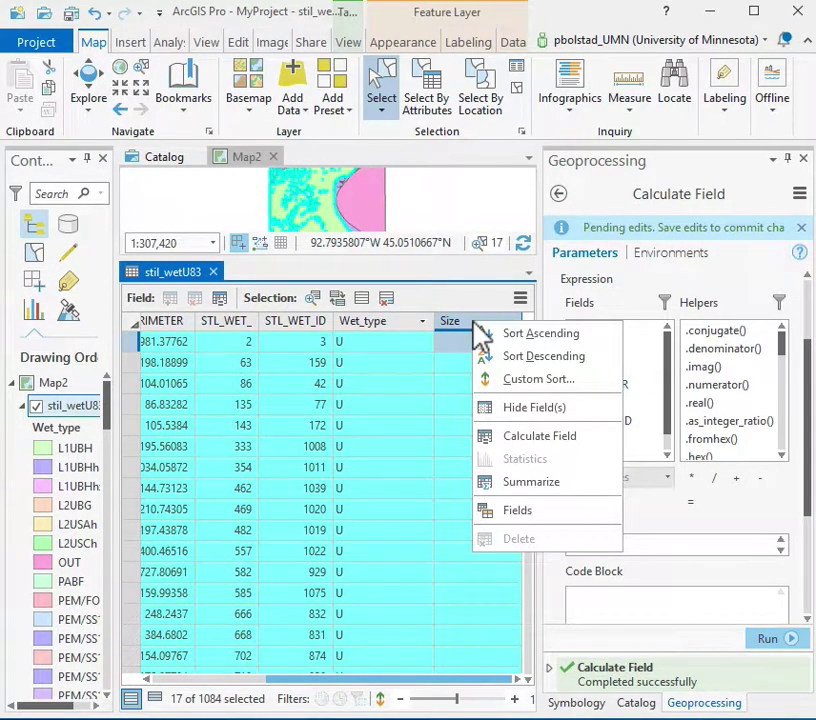
left_click(530, 438)
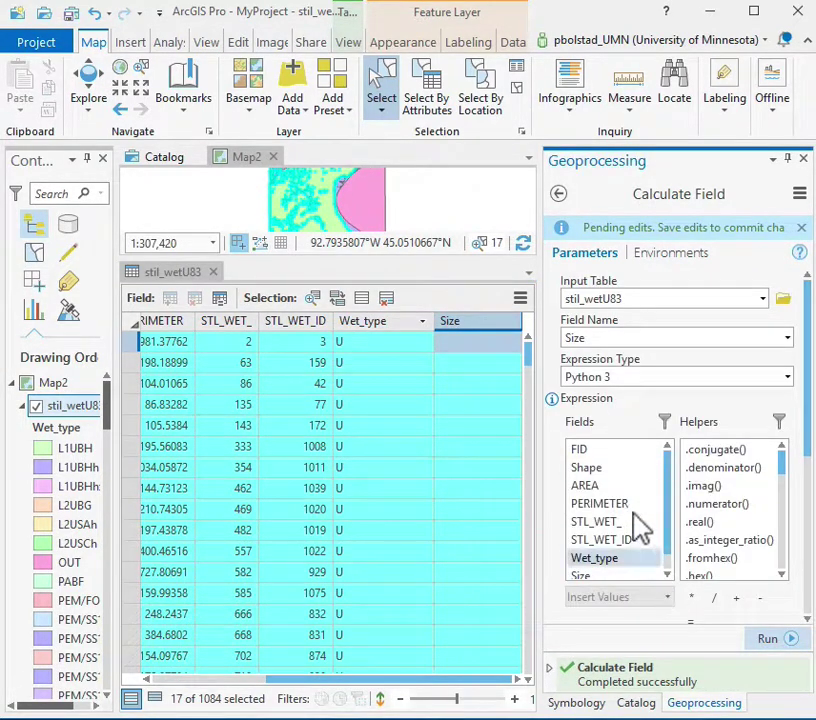
scroll(645, 540, "down", 1)
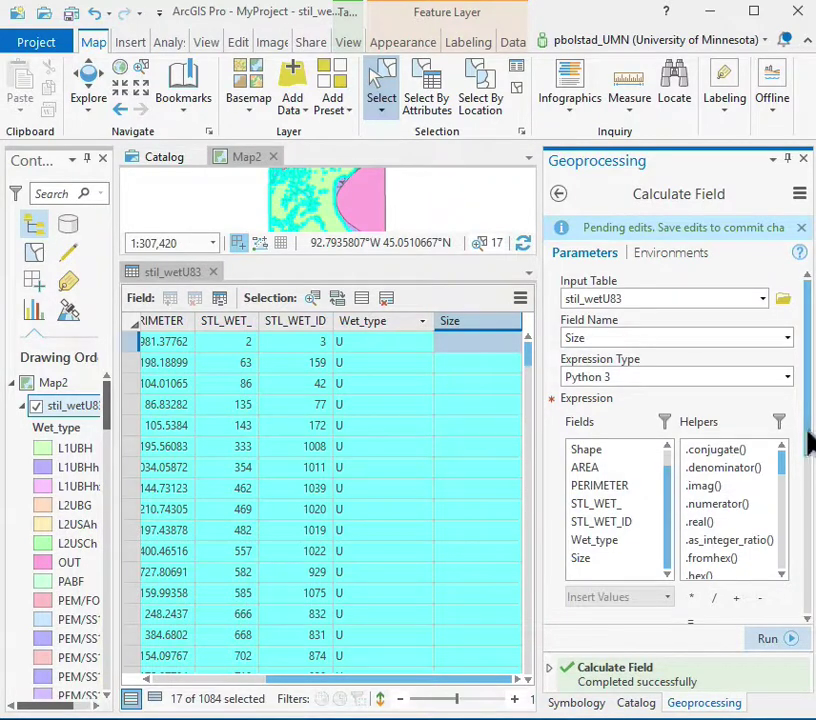
left_click_drag(810, 440, 810, 510)
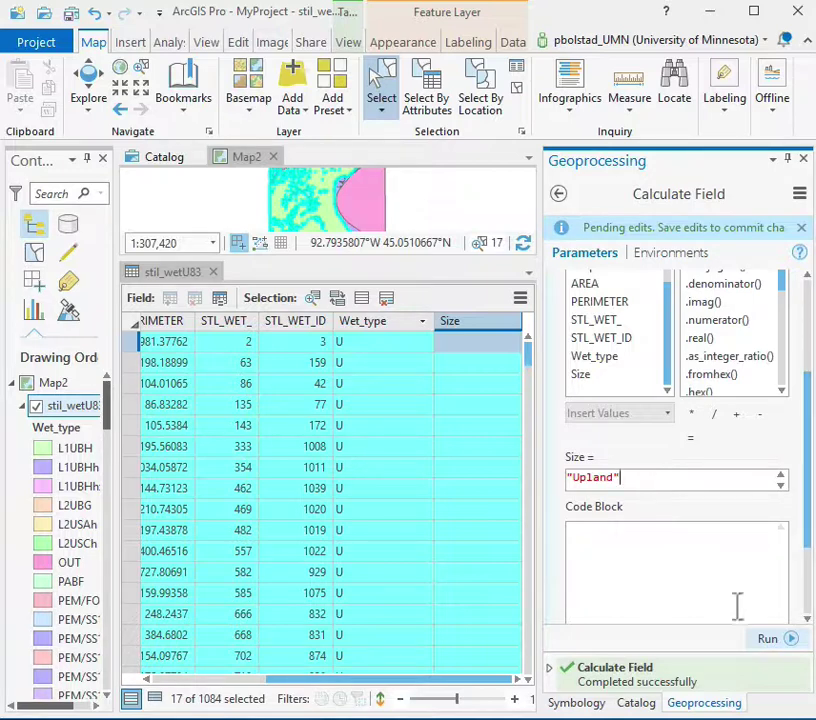
left_click(768, 638)
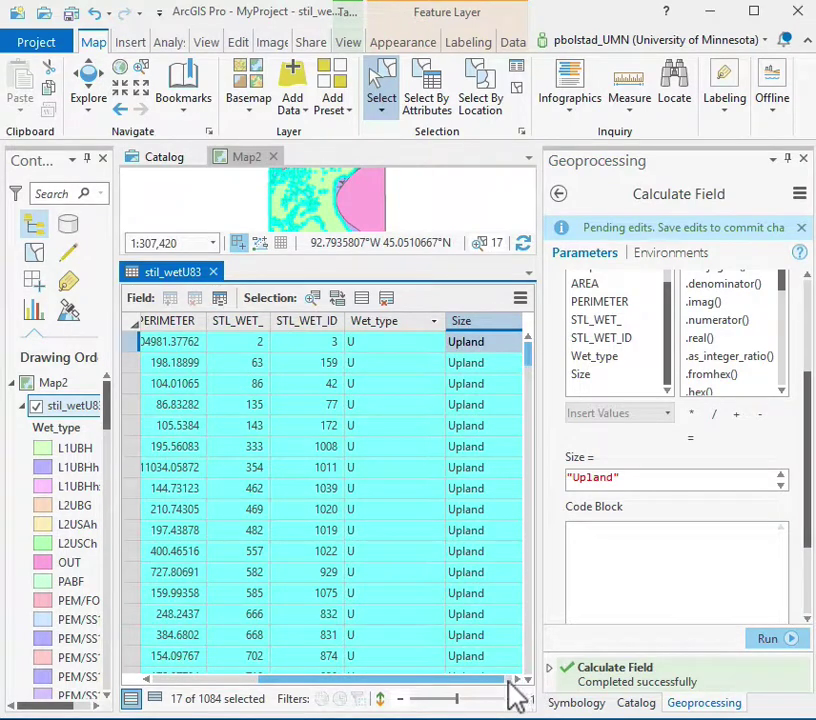
left_click_drag(535, 364, 524, 404)
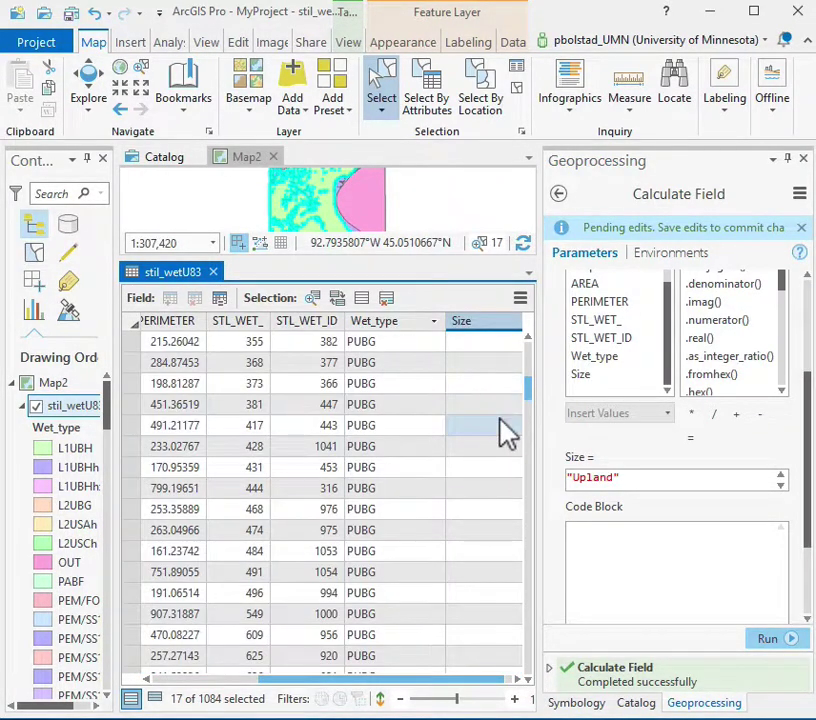
scroll(507, 432, "down", 10)
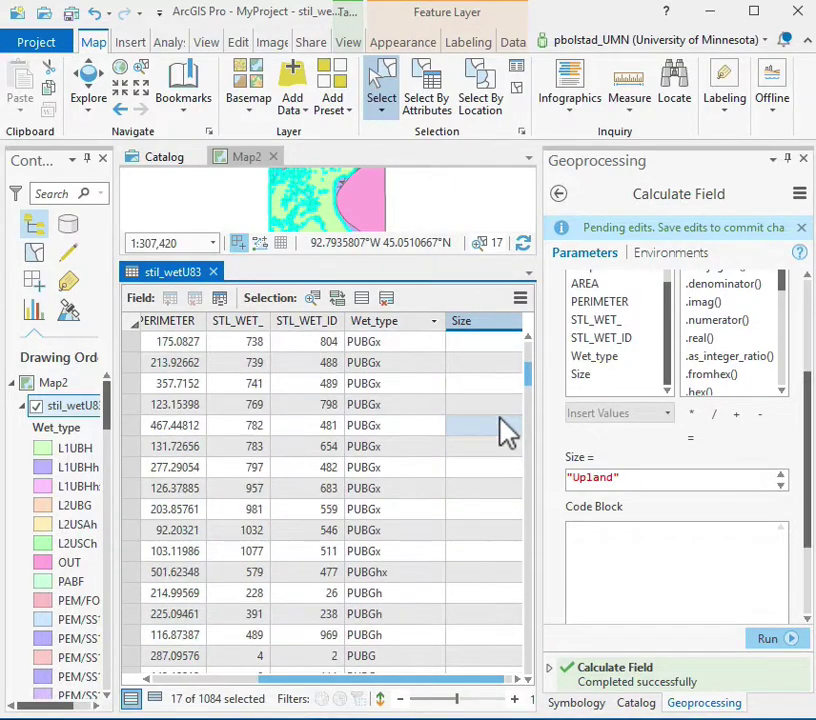
scroll(507, 432, "up", 15)
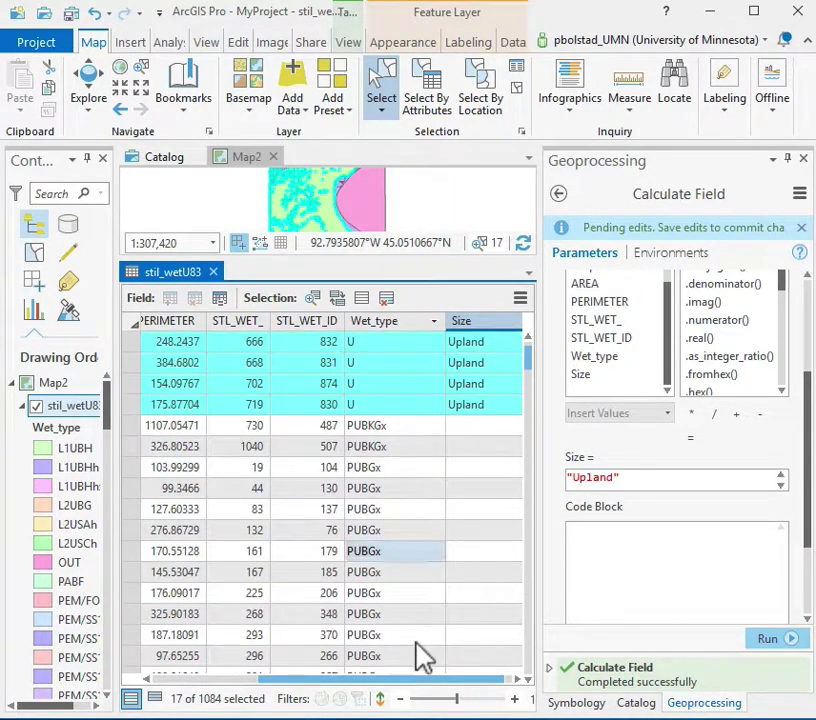
Step: Sort the attribute table by the AREA field in ascending order
left_click_drag(443, 686, 255, 691)
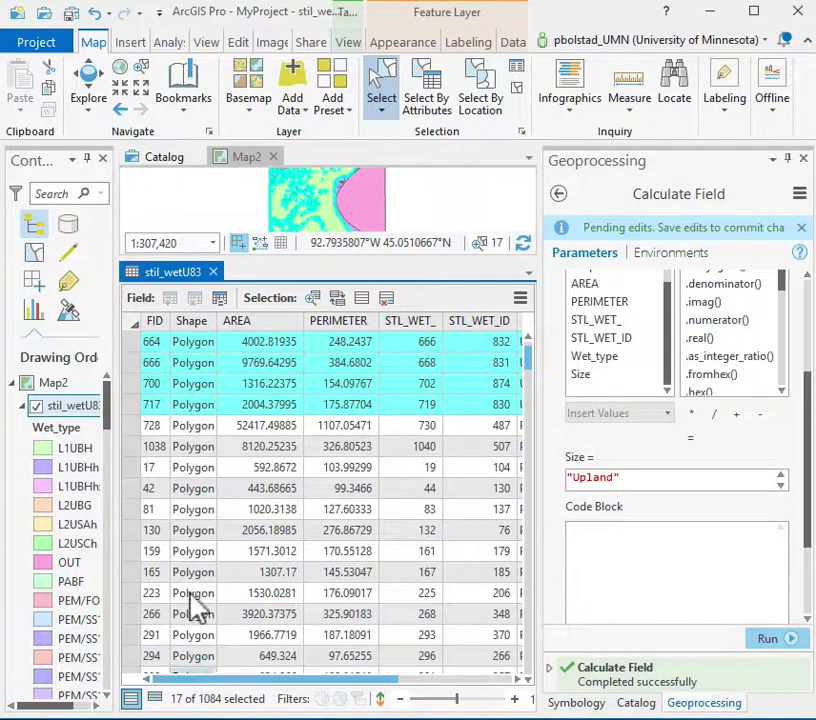
mouse_move(265, 323)
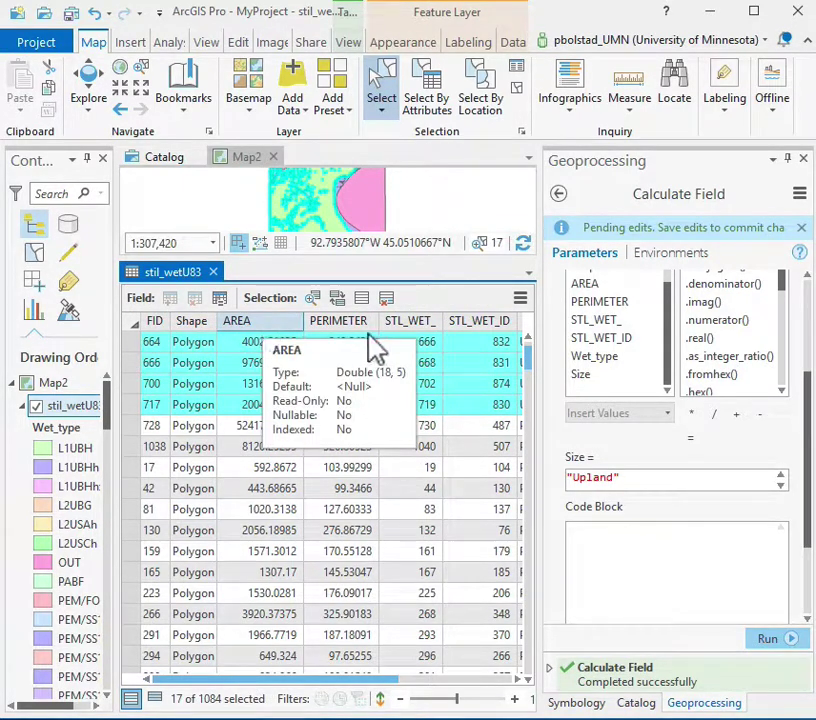
right_click(248, 322)
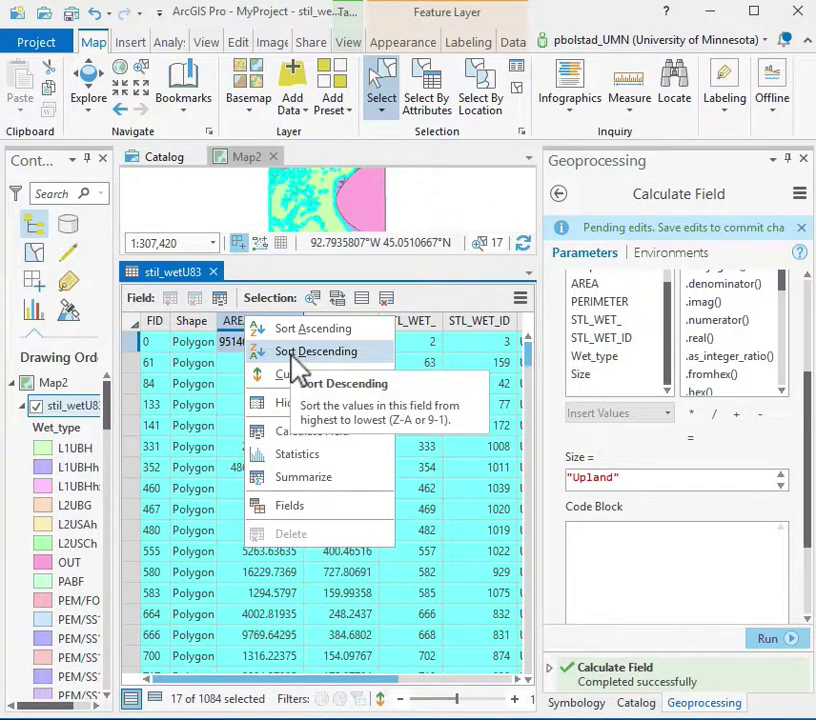
left_click(298, 329)
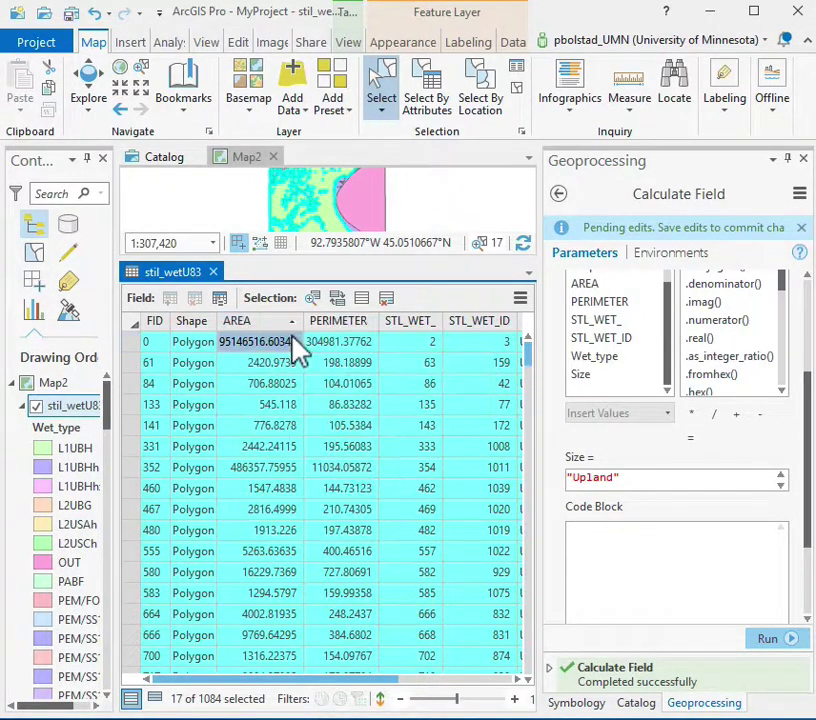
Step: Clear the upland selection and select the records from the smallest AREA, FID 13, through FID 612
left_click(519, 89)
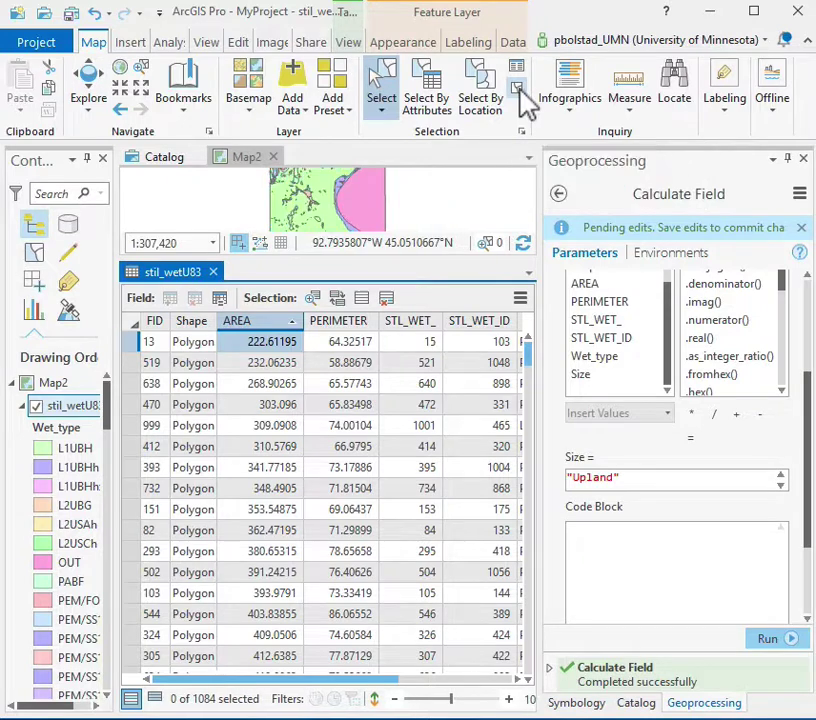
left_click(133, 343)
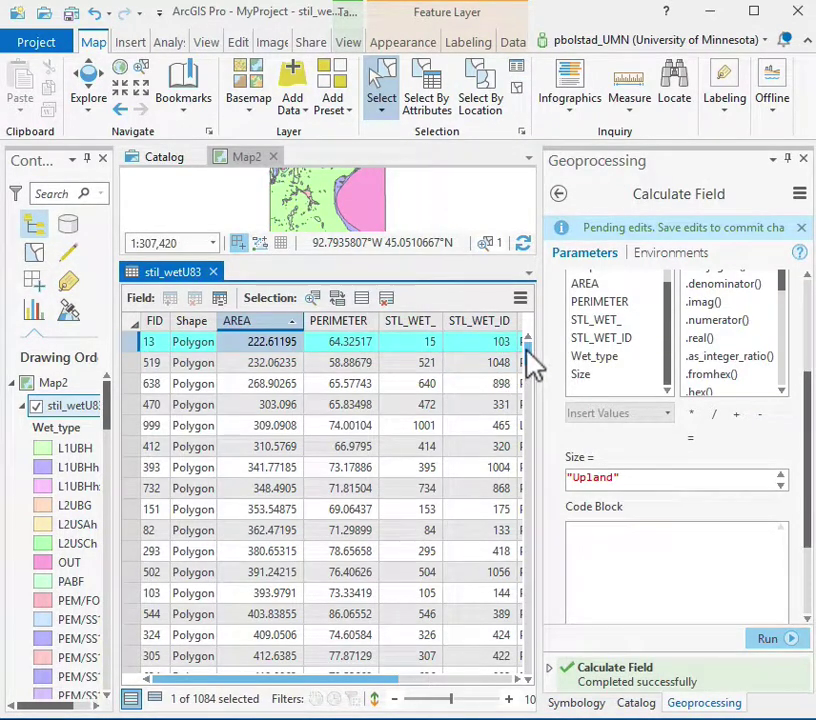
left_click_drag(528, 363, 528, 403)
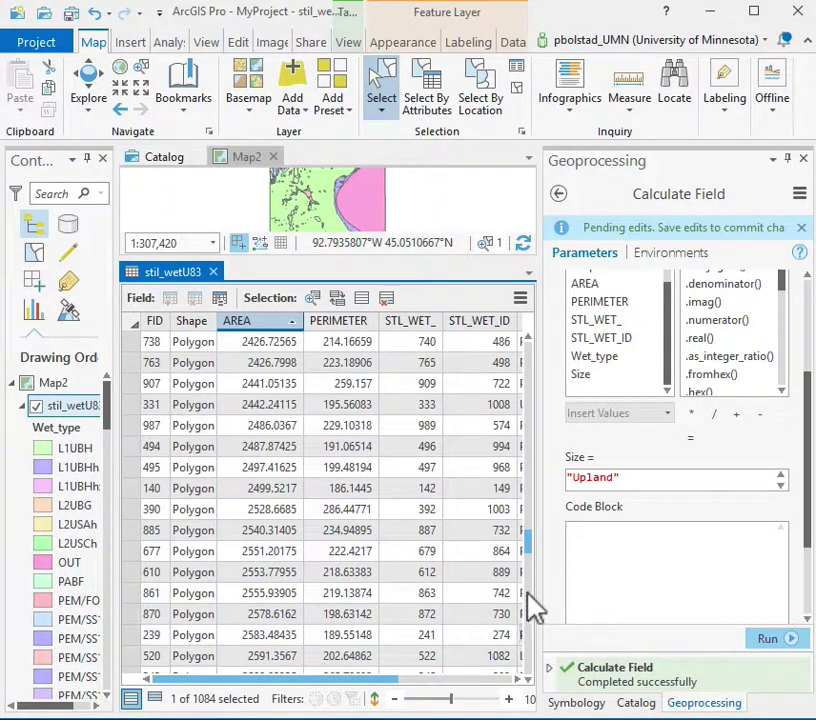
left_click(531, 655)
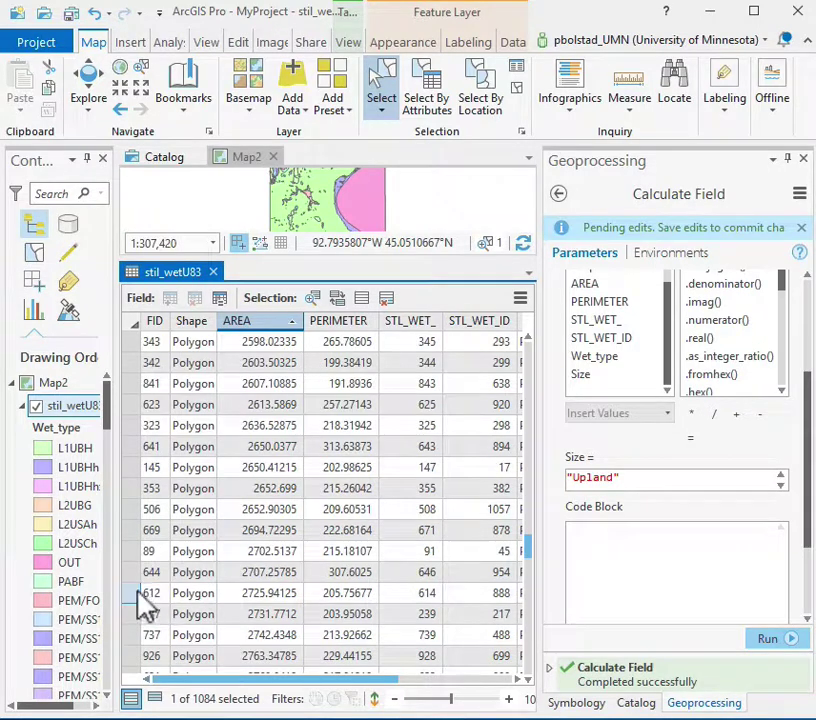
left_click(135, 592, "shift")
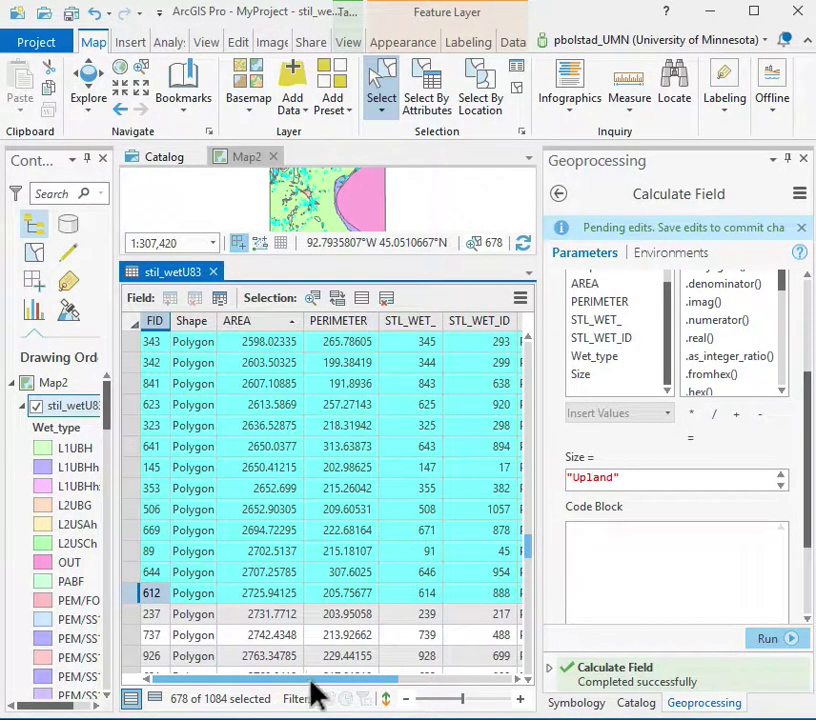
Step: Run Calculate Field on Size for the selected small-area records with the expression "Small", and check the filled Size values
left_click_drag(312, 681, 528, 690)
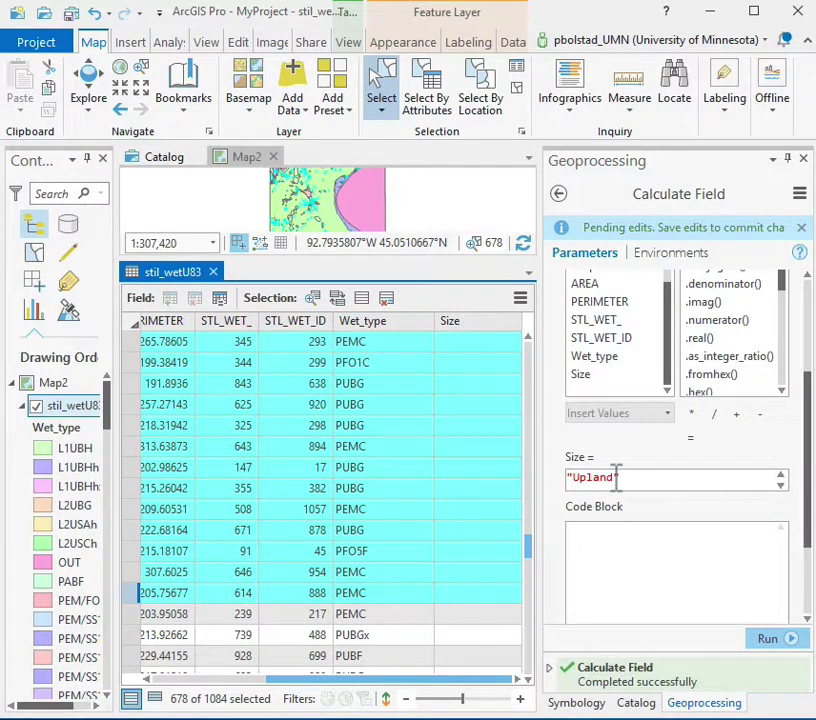
left_click_drag(616, 477, 595, 476)
scroll(680, 368, "up", 3)
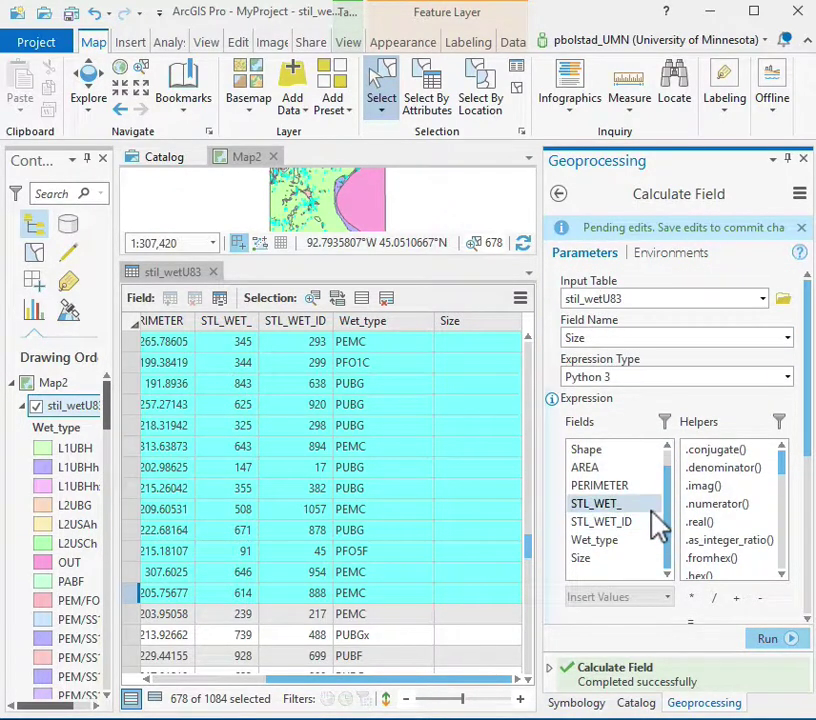
scroll(803, 580, "down", 3)
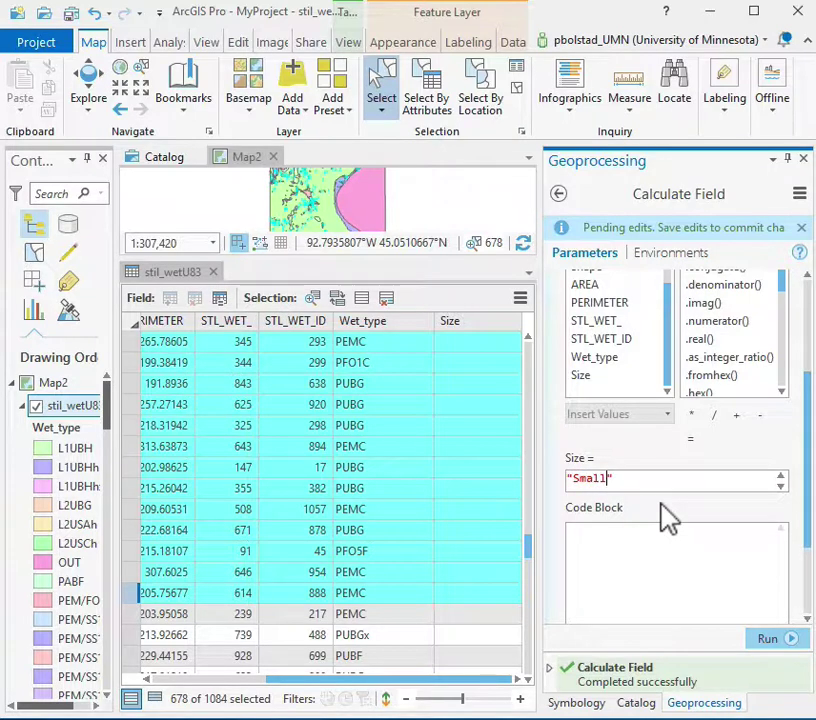
left_click(787, 640)
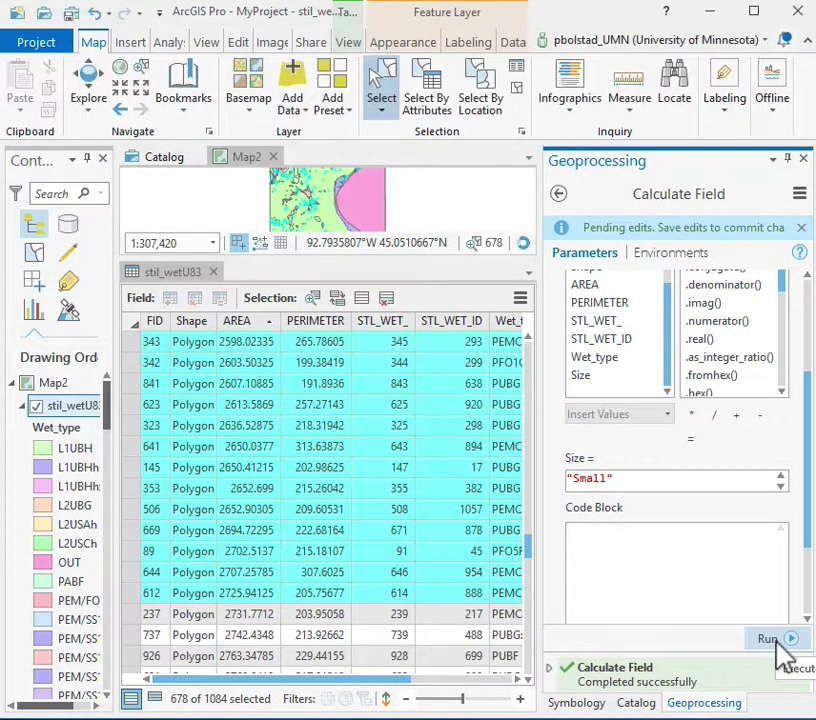
left_click_drag(377, 680, 555, 683)
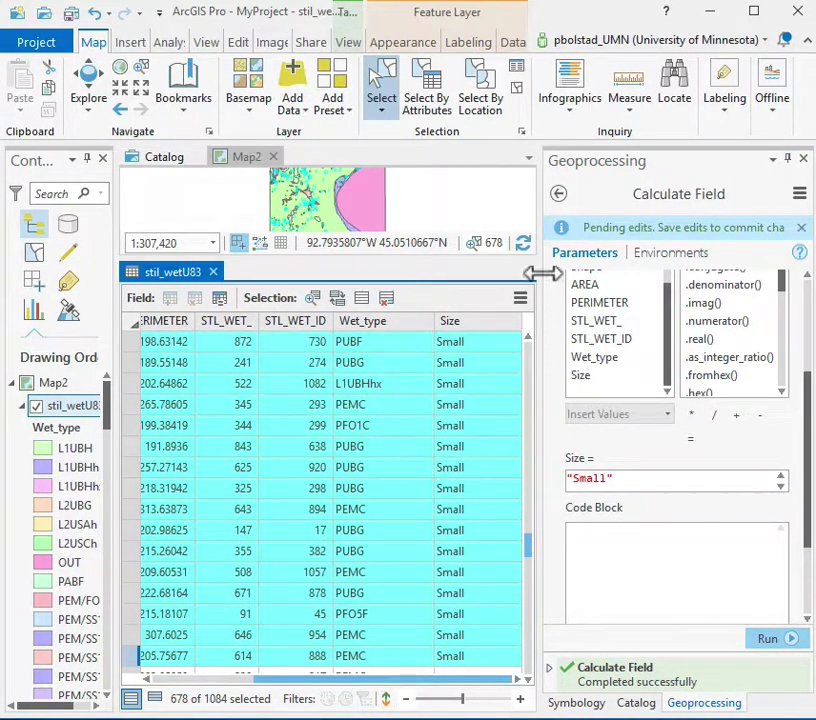
Step: Clear the record selection and review the Size field of the larger-area records beyond the small ones
left_click(517, 132)
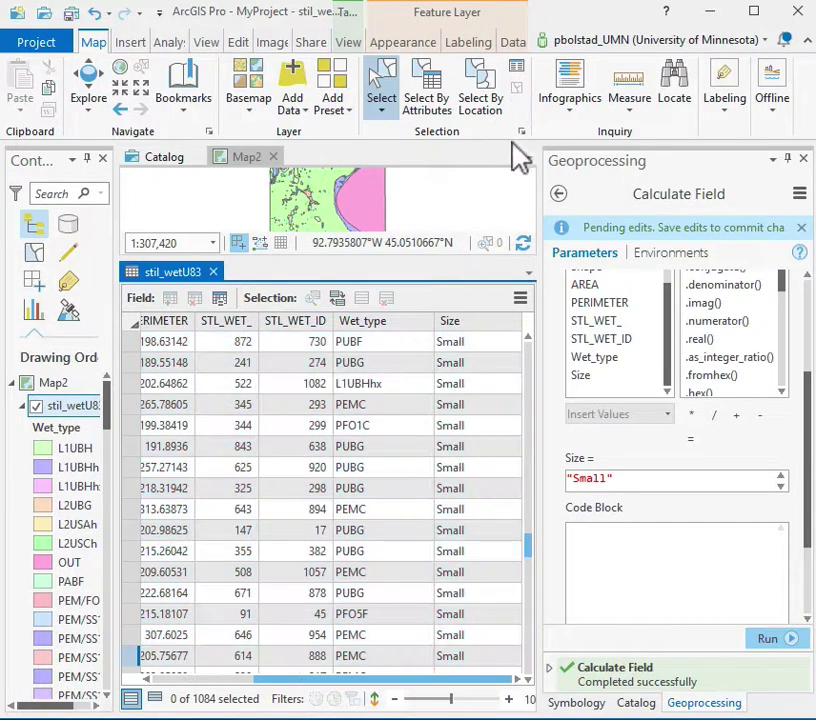
left_click_drag(528, 543, 535, 572)
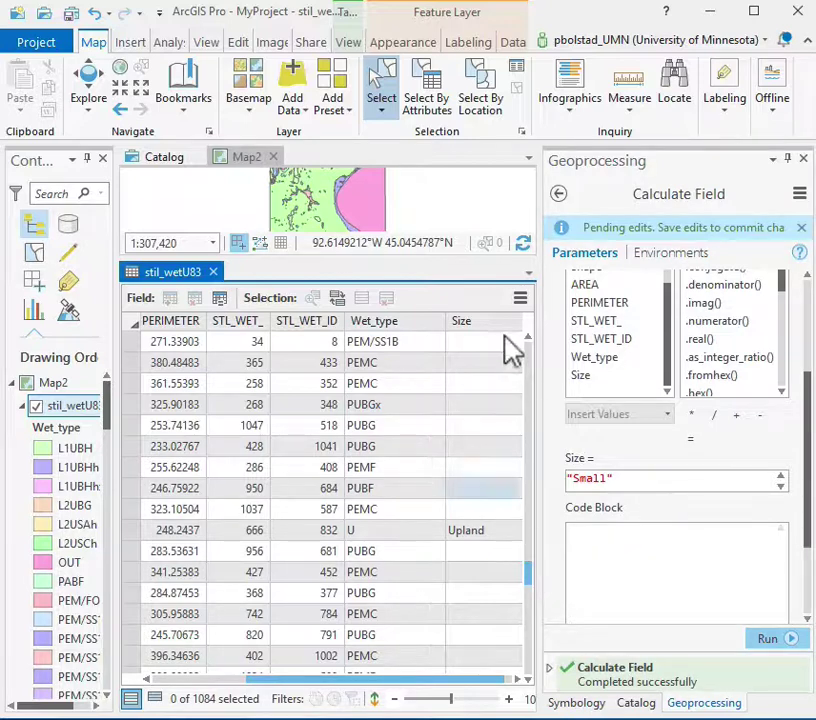
mouse_move(513, 343)
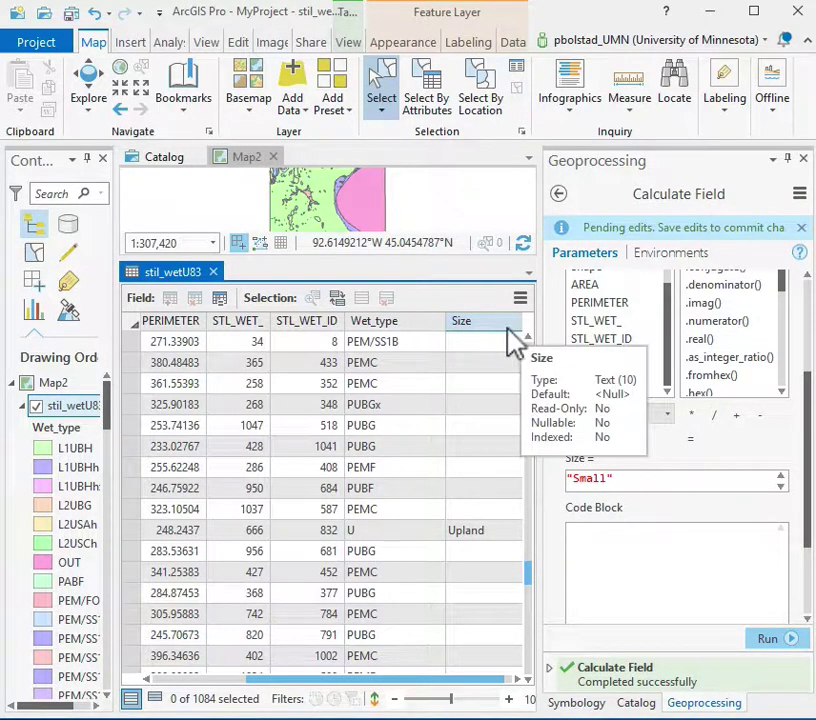